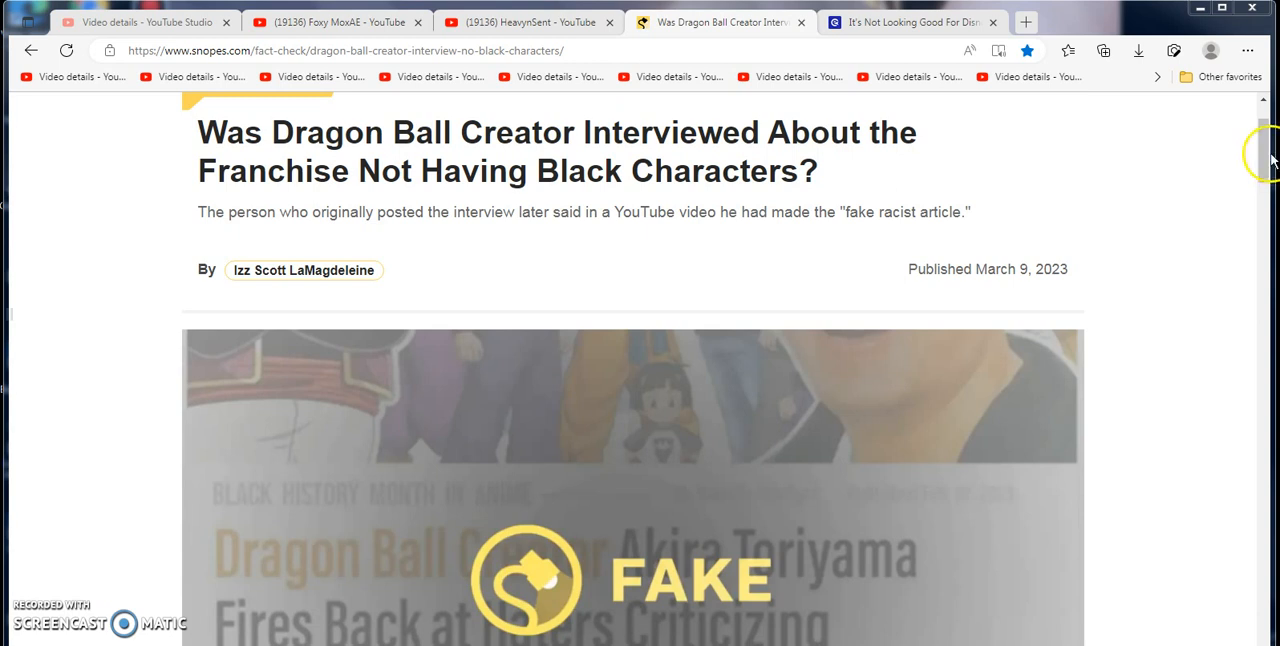
{"action": "left_click_drag", "start_coordinate": [1266, 150], "coordinate": [1269, 172]}
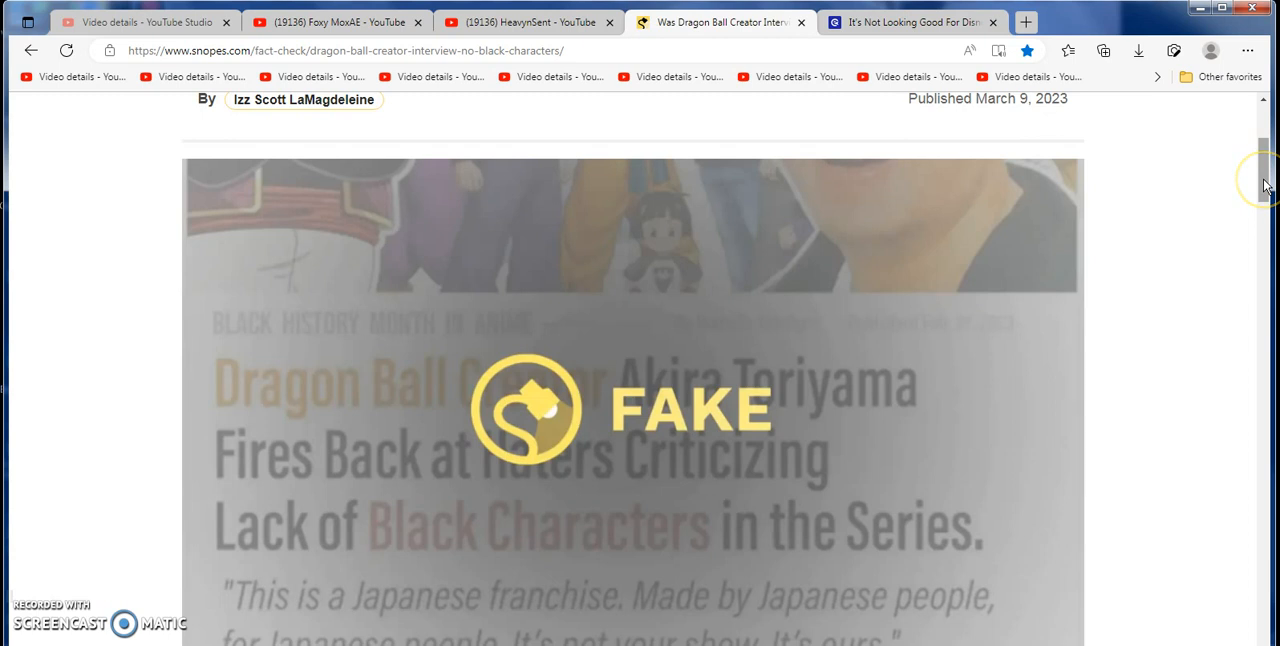
{"action": "left_click_drag", "start_coordinate": [1266, 186], "coordinate": [1261, 262]}
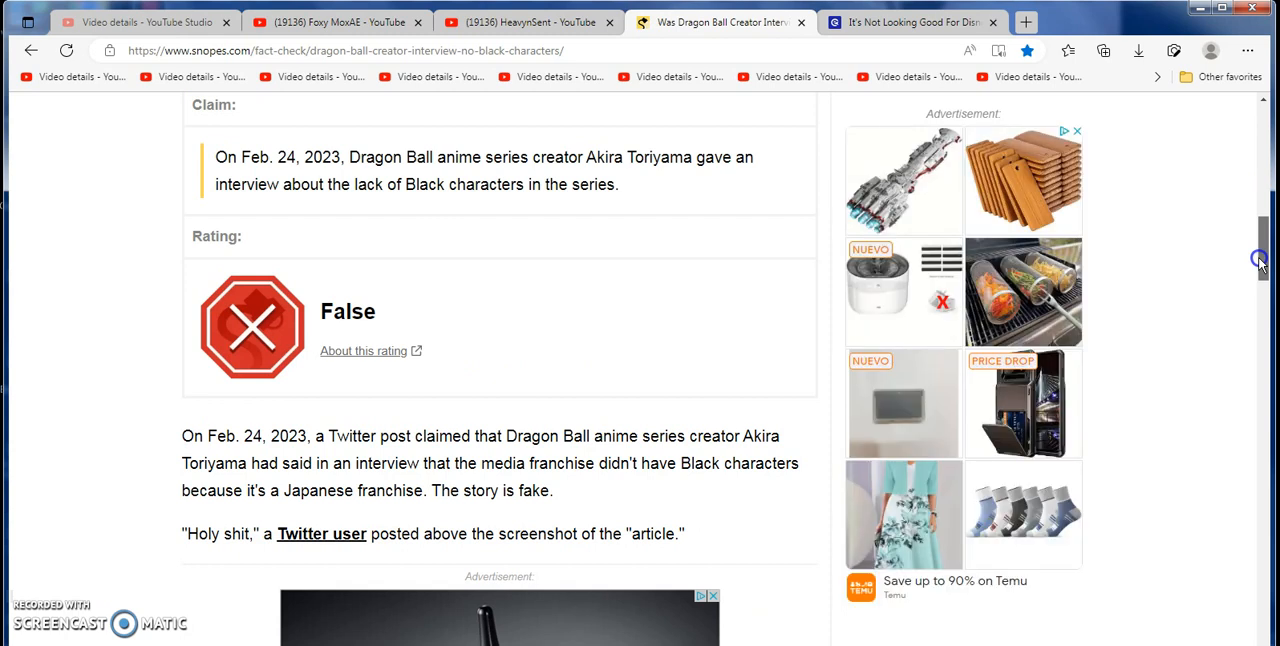
{"action": "left_click_drag", "start_coordinate": [1261, 262], "coordinate": [1261, 263]}
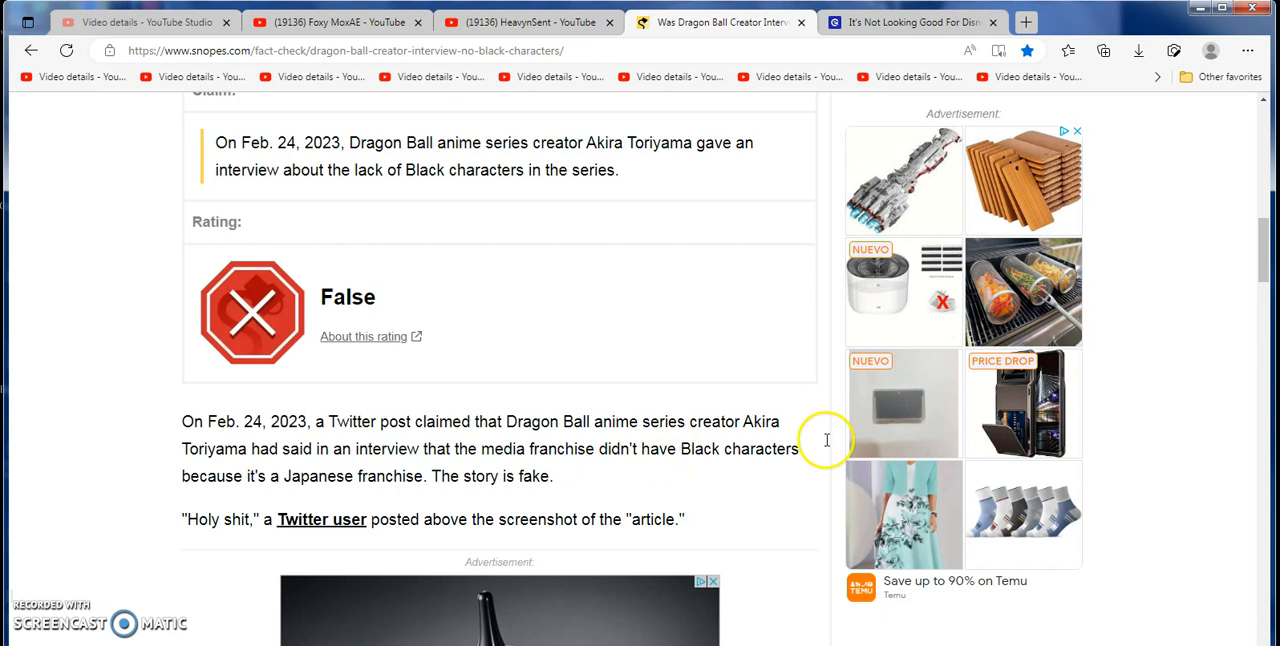
{"action": "left_click_drag", "start_coordinate": [1260, 263], "coordinate": [1266, 314]}
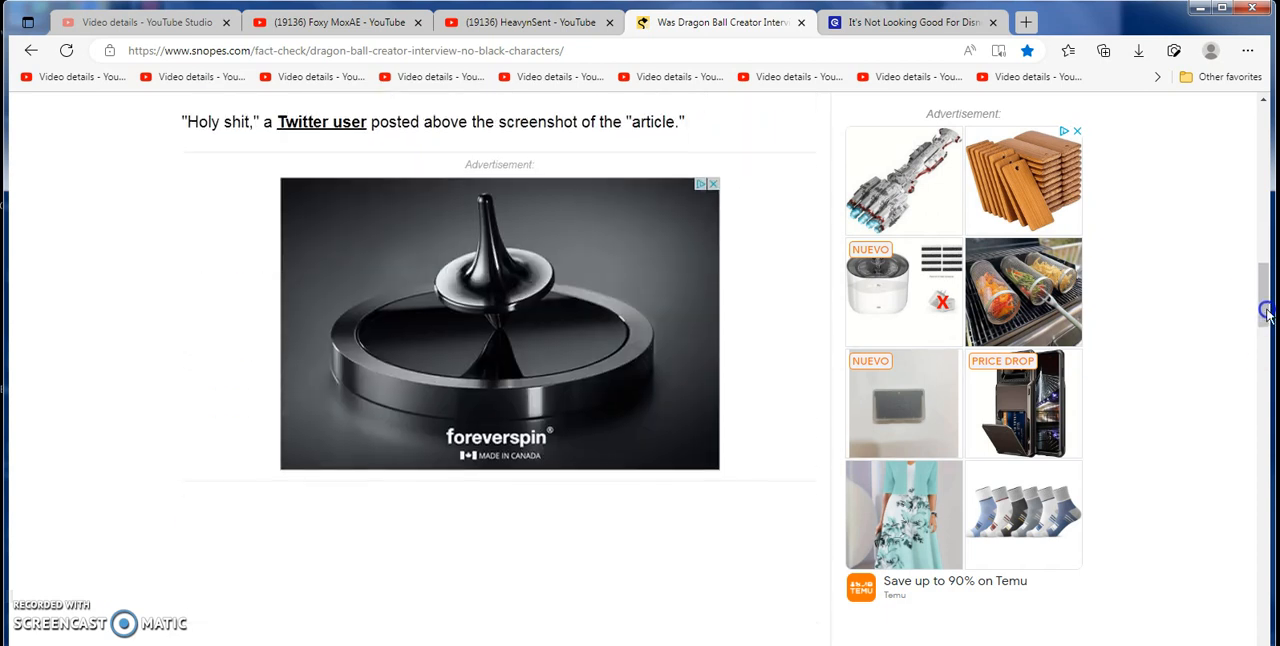
{"action": "left_click_drag", "start_coordinate": [1266, 314], "coordinate": [1267, 357]}
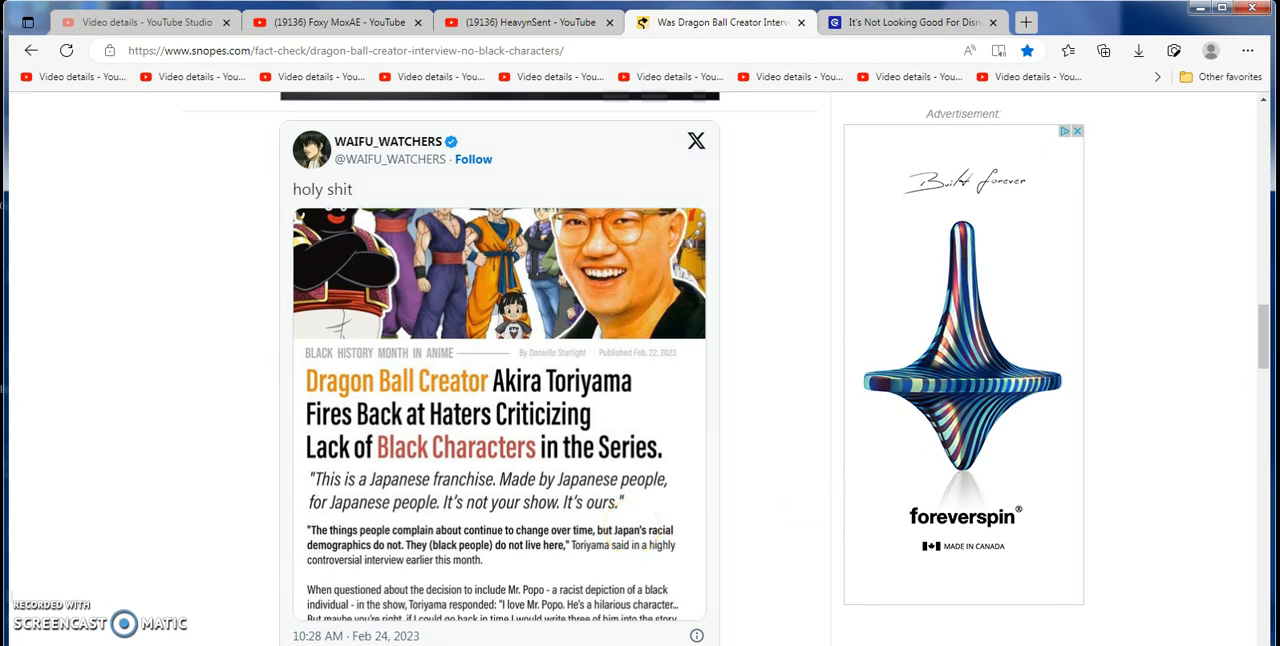
Scroll down to the embedded tweet and the line attributing the interview to Danielle Starlight.
{"action": "left_click", "coordinate": [1263, 350]}
{"action": "left_click_drag", "start_coordinate": [1263, 348], "coordinate": [1263, 370]}
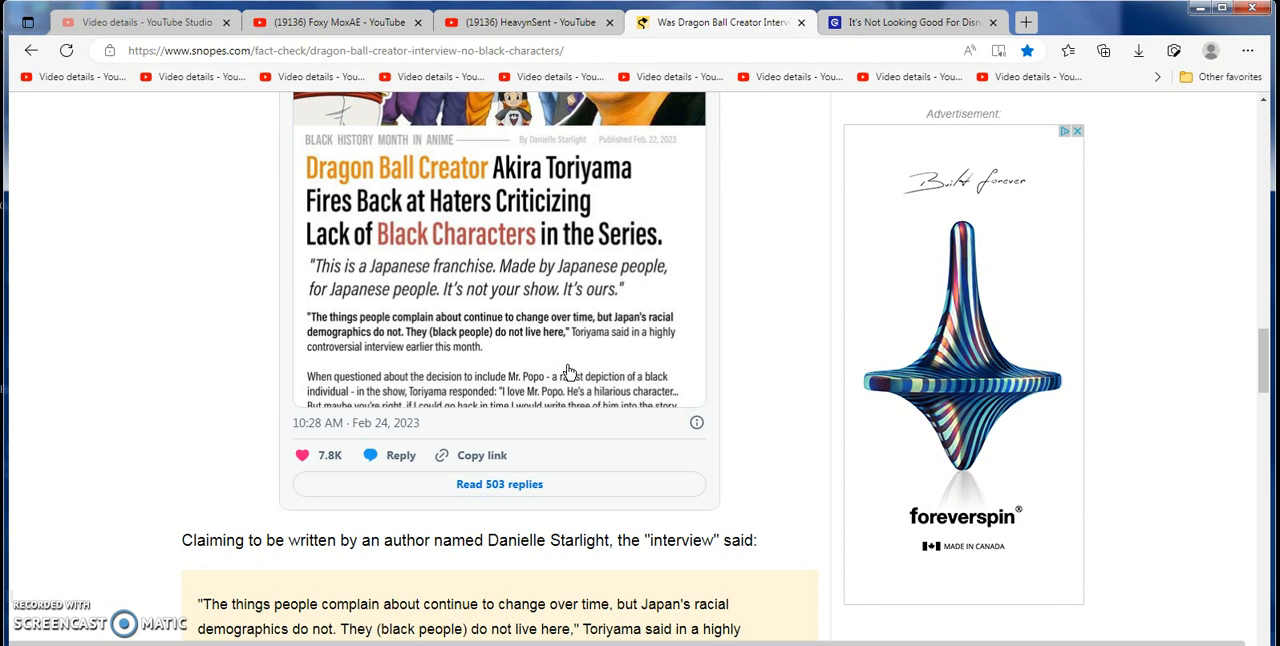
Scroll past the ad to the paragraphs about the March 1 YouTube video admitting the screenshot was fake.
{"action": "left_click", "coordinate": [1266, 357]}
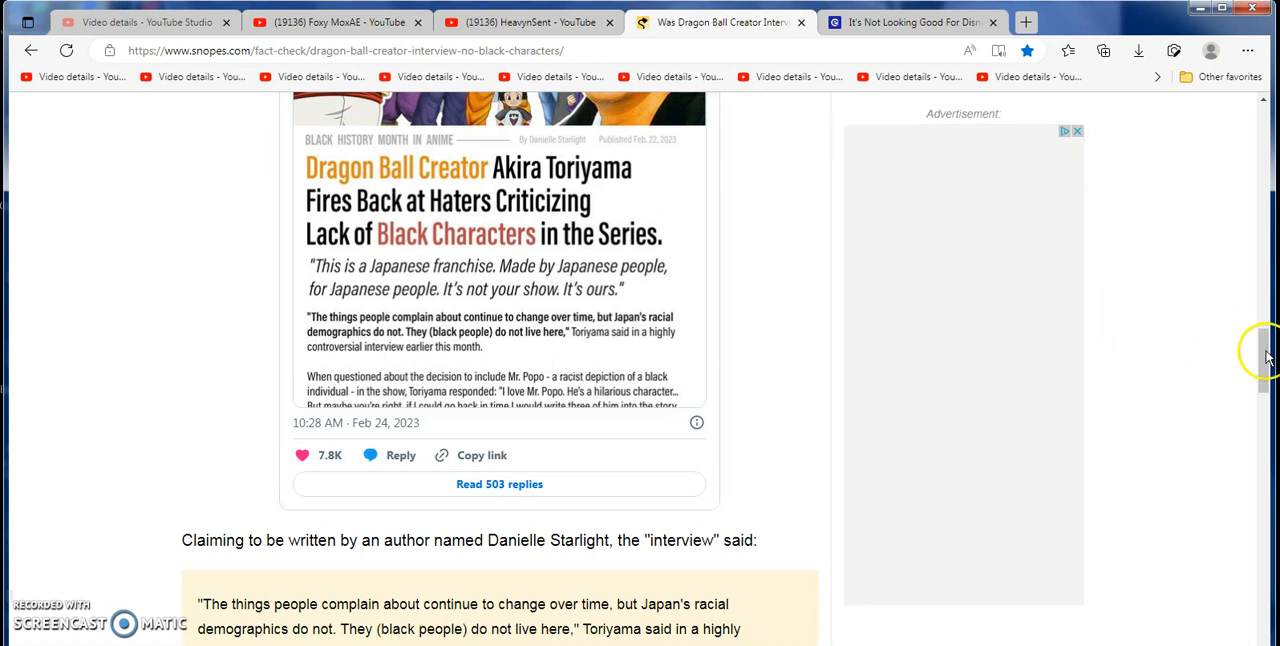
{"action": "left_click_drag", "start_coordinate": [1266, 357], "coordinate": [1227, 305]}
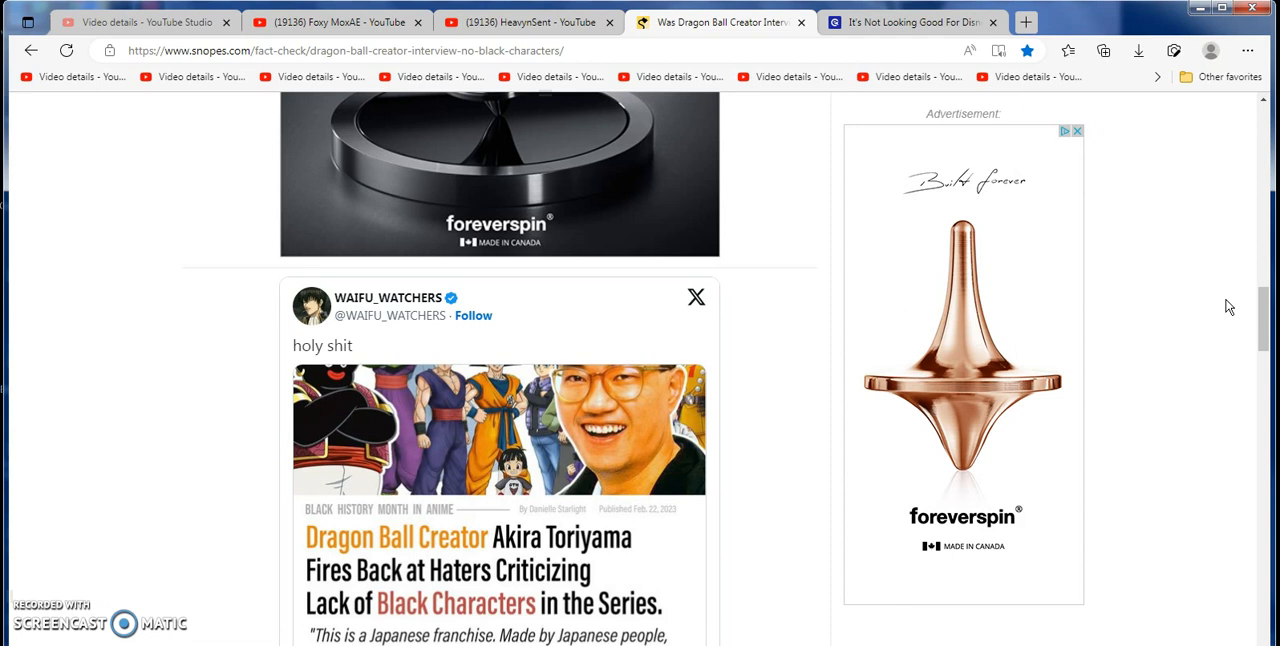
{"action": "left_click", "coordinate": [1250, 300]}
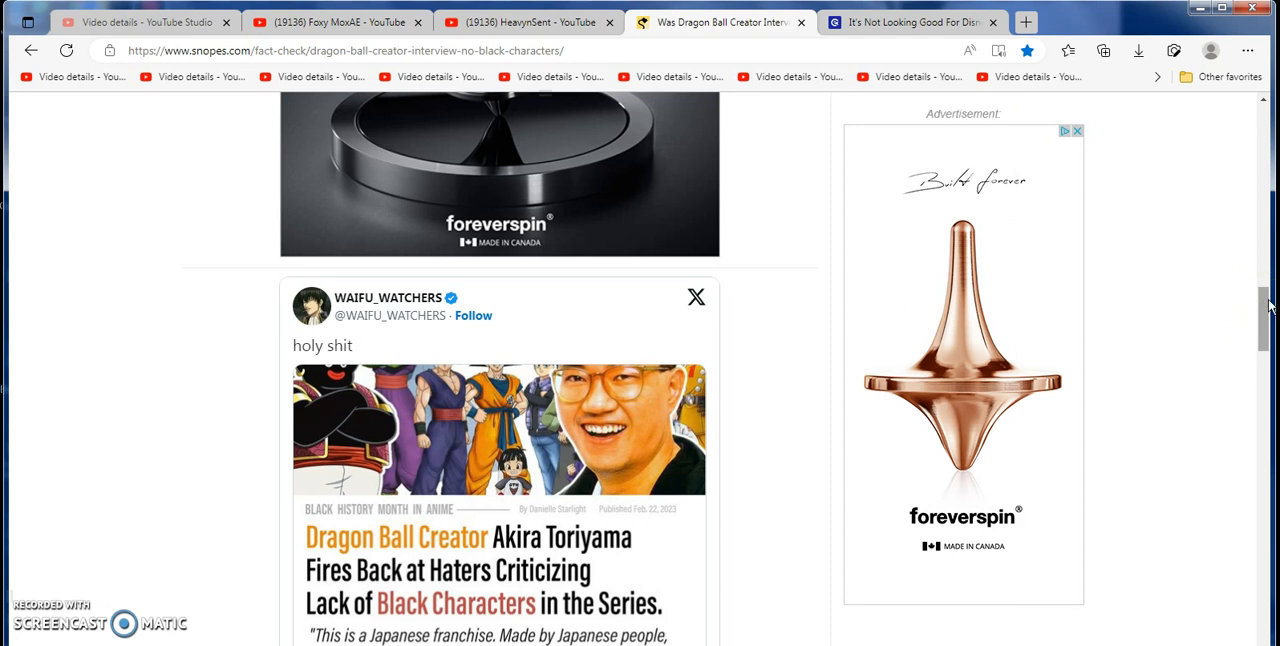
{"action": "left_click", "coordinate": [1268, 306]}
{"action": "left_click_drag", "start_coordinate": [1268, 312], "coordinate": [1263, 386]}
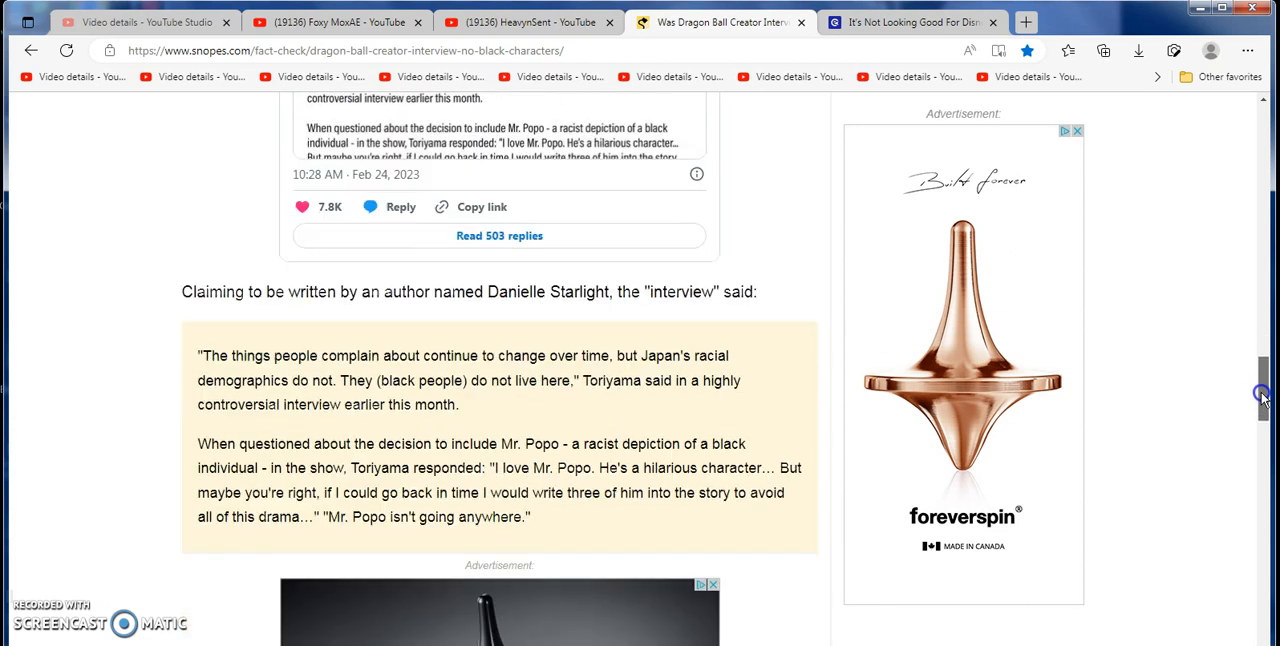
{"action": "left_click_drag", "start_coordinate": [1263, 386], "coordinate": [1264, 422]}
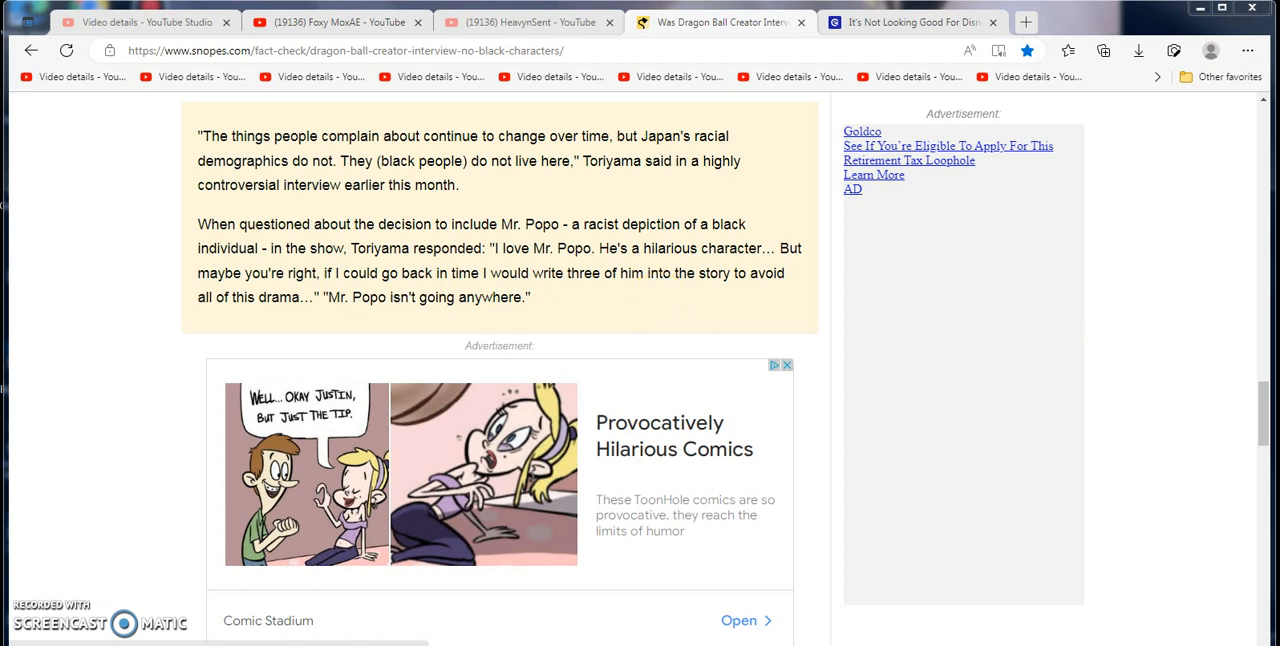
{"action": "left_click_drag", "start_coordinate": [1266, 395], "coordinate": [1270, 430]}
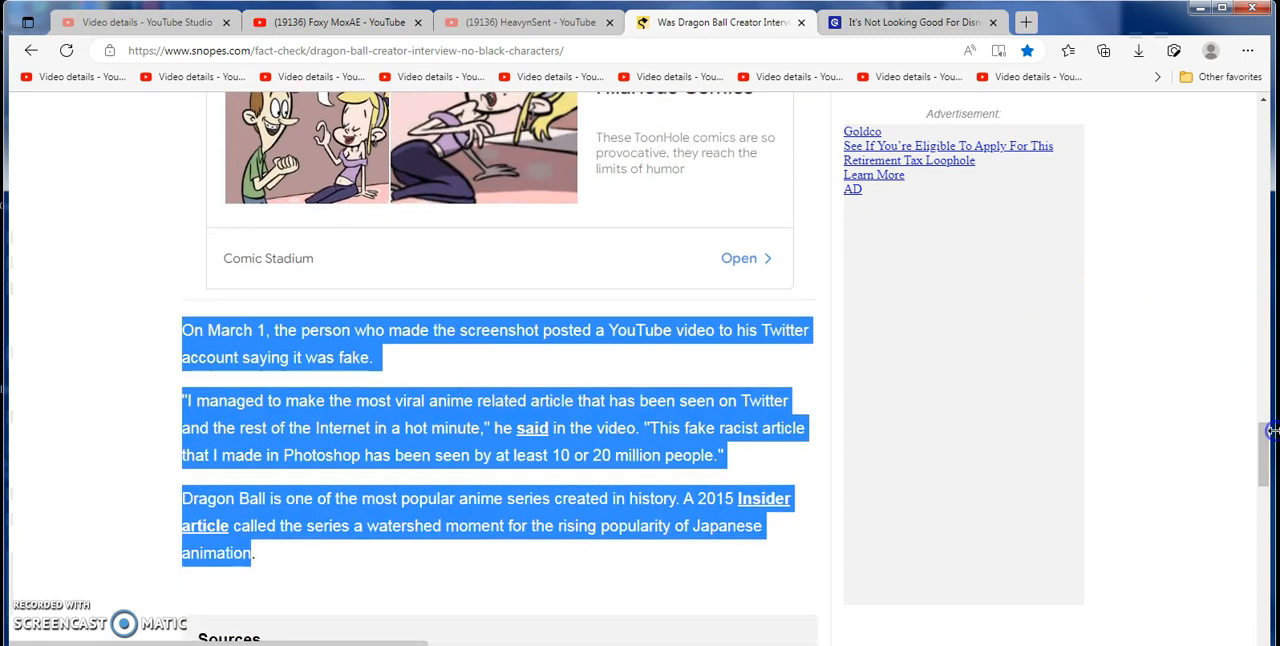
{"action": "left_click_drag", "start_coordinate": [1270, 430], "coordinate": [1265, 478]}
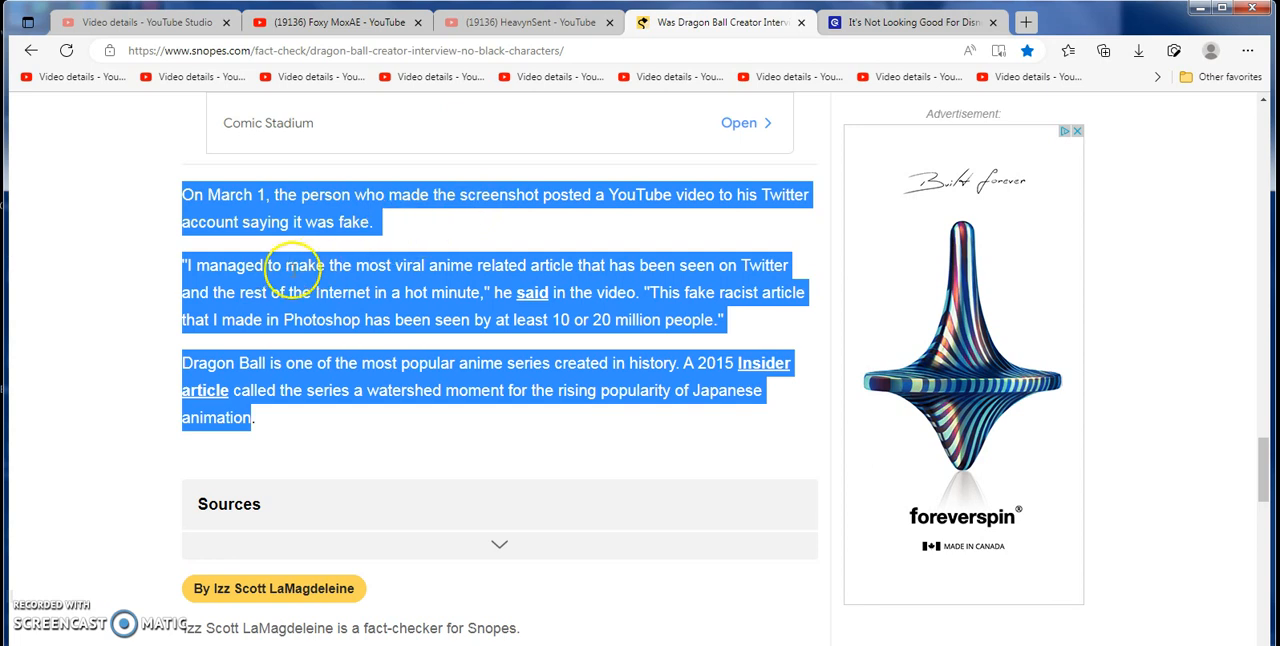
Deselect the highlighted article paragraphs, revealing the closing paragraph and Sources section.
{"action": "left_click", "coordinate": [242, 267]}
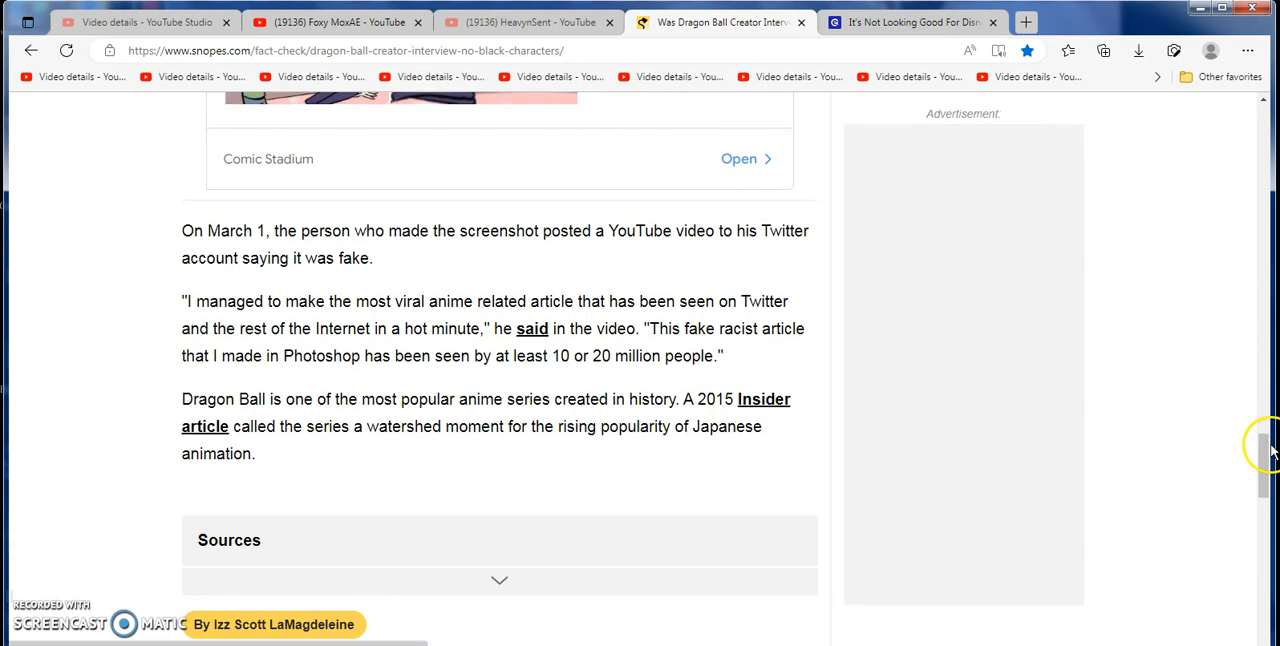
{"action": "left_click_drag", "start_coordinate": [1266, 468], "coordinate": [1264, 332]}
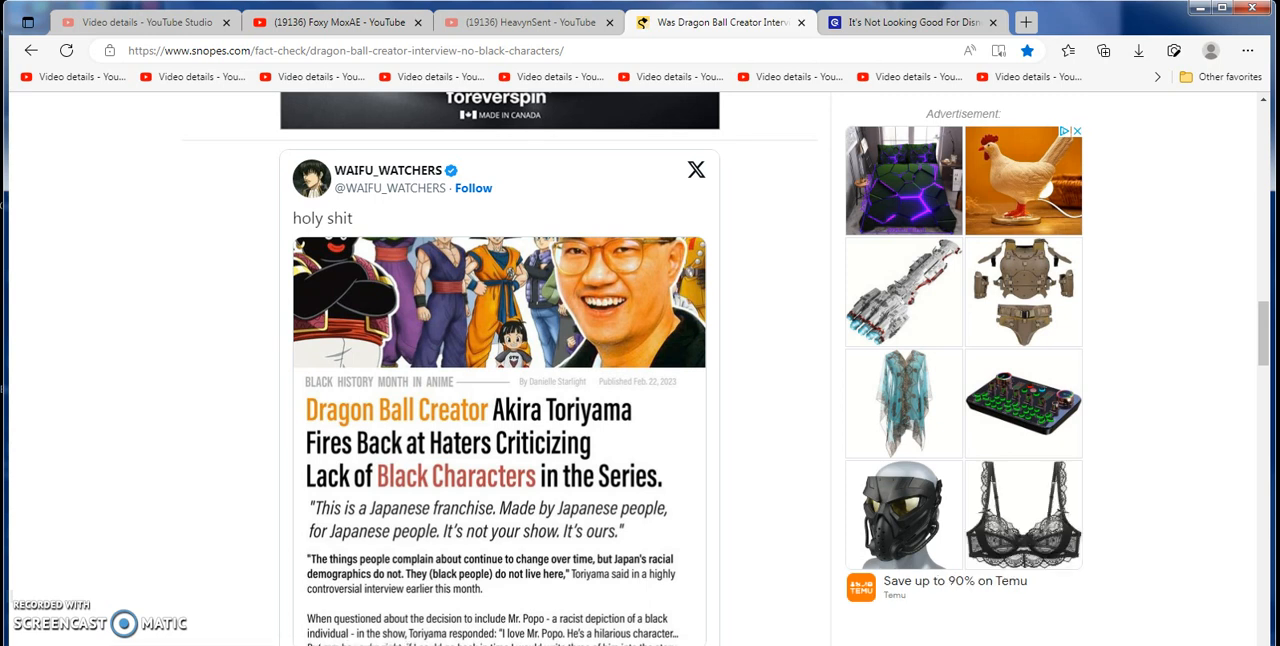
{"action": "left_click_drag", "start_coordinate": [1264, 314], "coordinate": [1264, 311]}
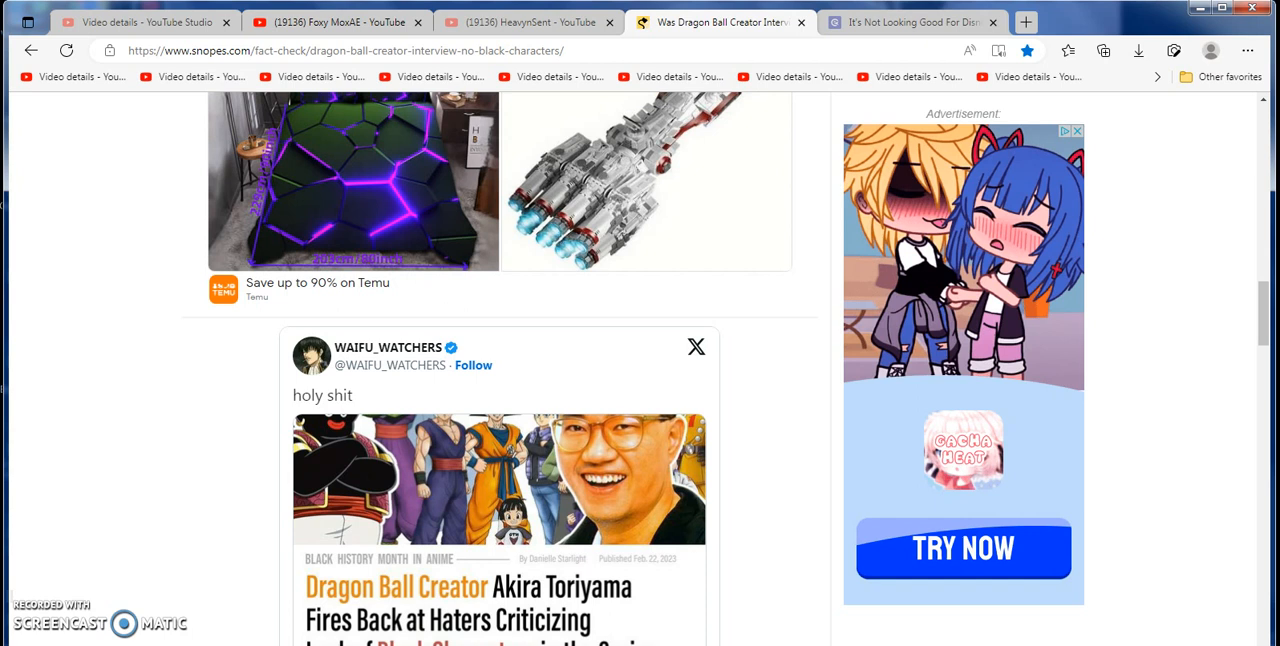
Switch to the EarlyGame tab with the live-action Bambi movie article.
{"action": "key", "text": "ctrl+Tab"}
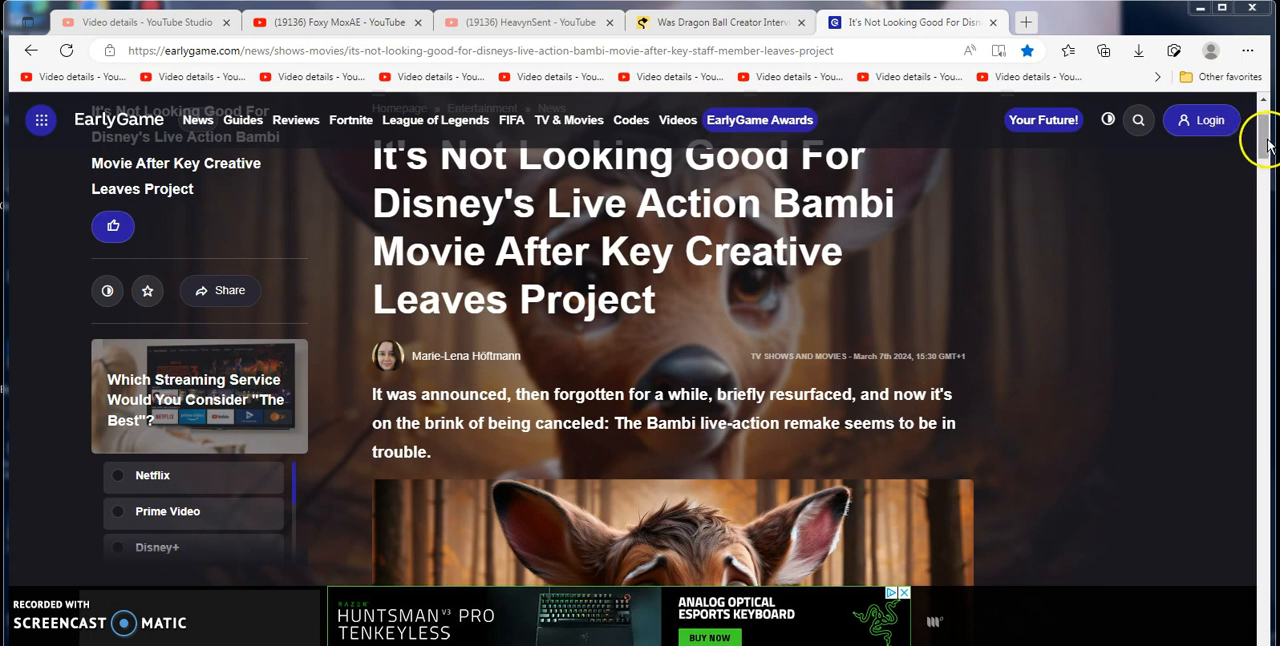
{"action": "left_click_drag", "start_coordinate": [1266, 145], "coordinate": [1264, 185]}
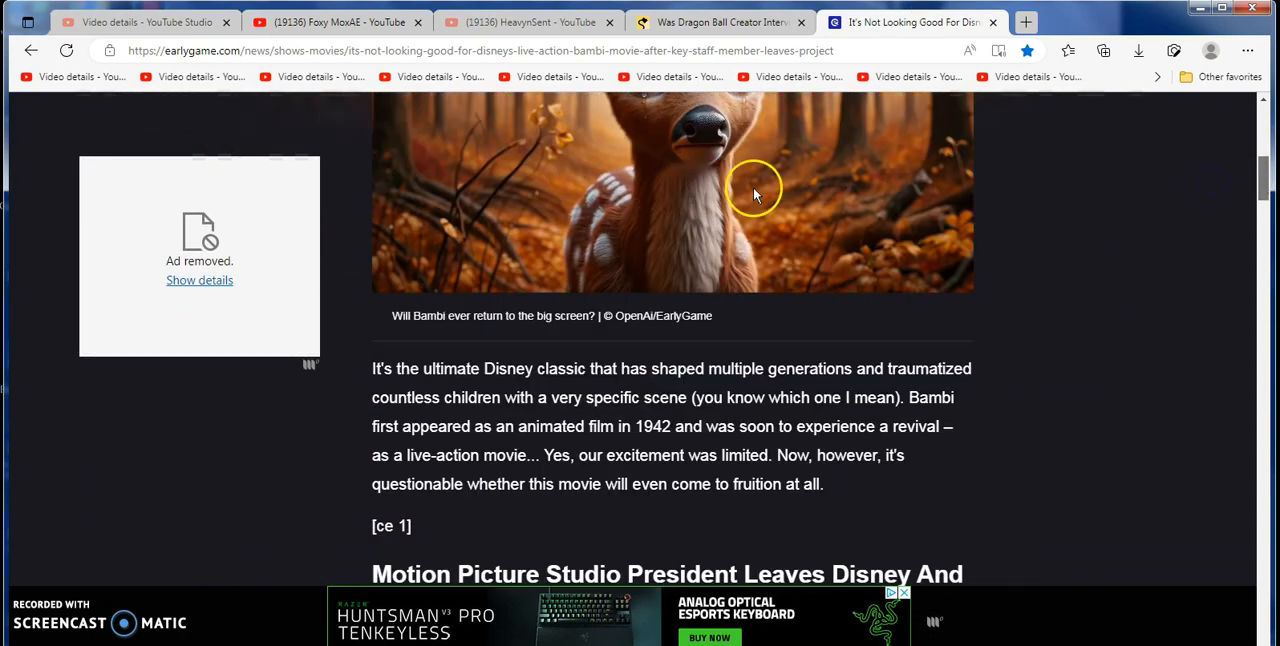
{"action": "left_click_drag", "start_coordinate": [1265, 178], "coordinate": [1264, 190]}
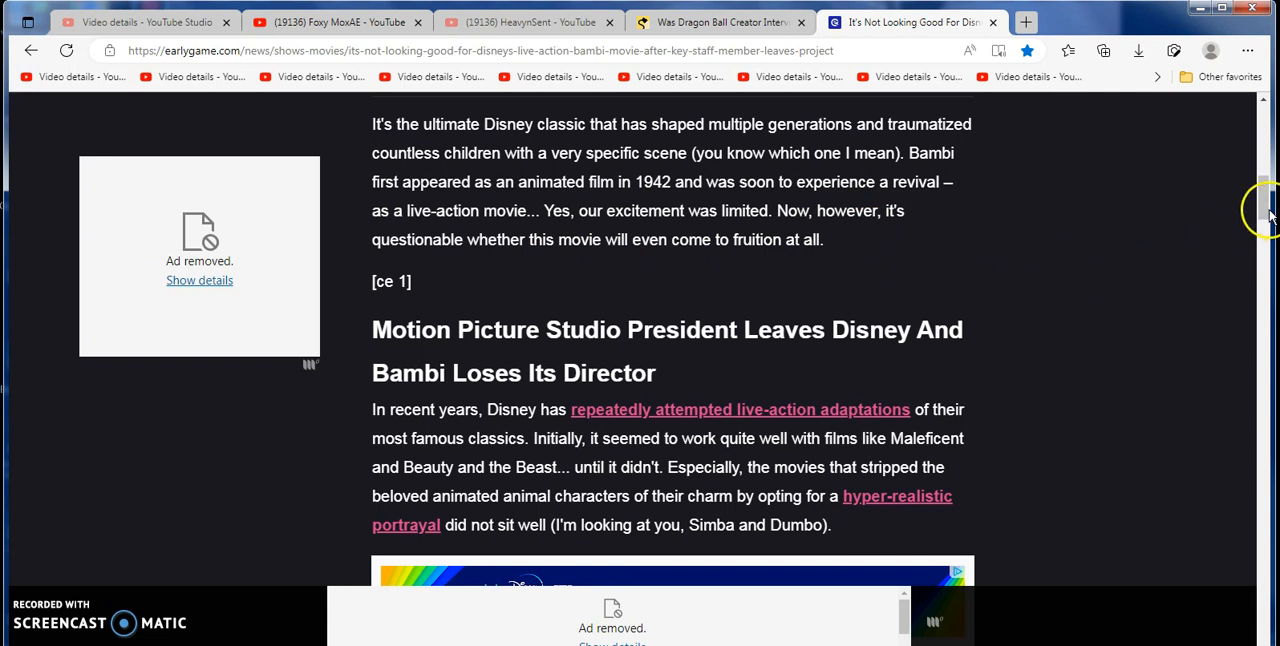
{"action": "left_click_drag", "start_coordinate": [1263, 195], "coordinate": [1265, 213]}
{"action": "scroll", "coordinate": [1265, 213], "scroll_direction": "down", "scroll_amount": 1}
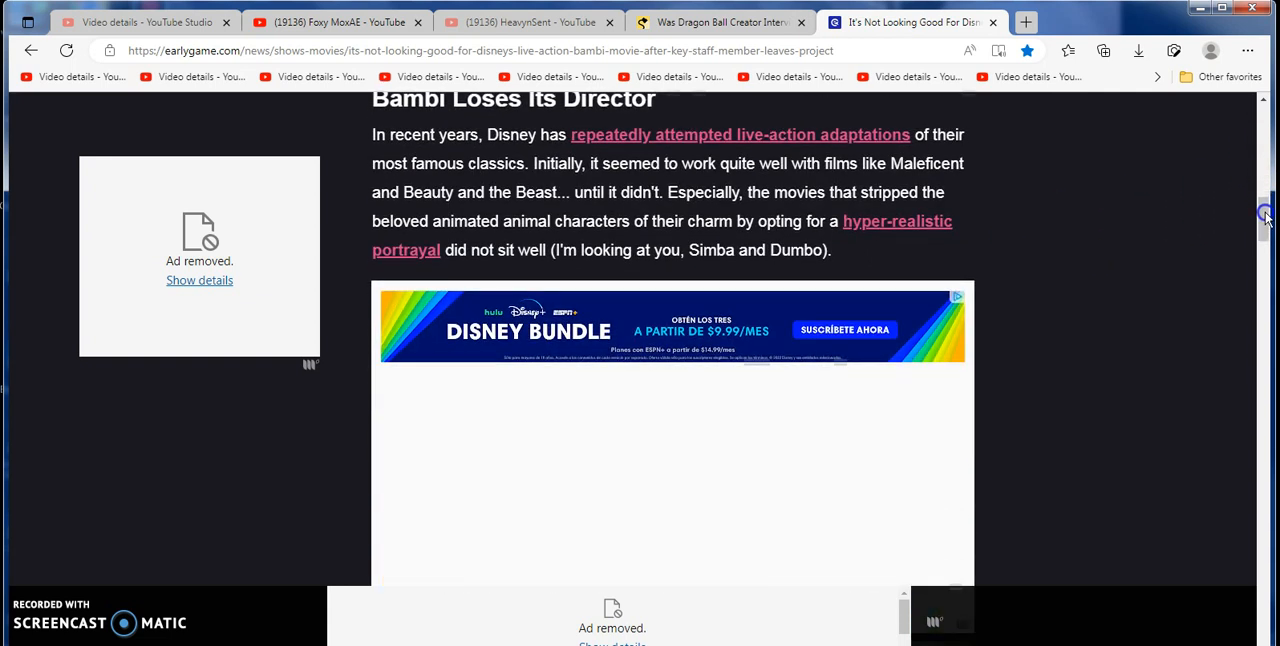
{"action": "left_click_drag", "start_coordinate": [1265, 213], "coordinate": [1265, 210]}
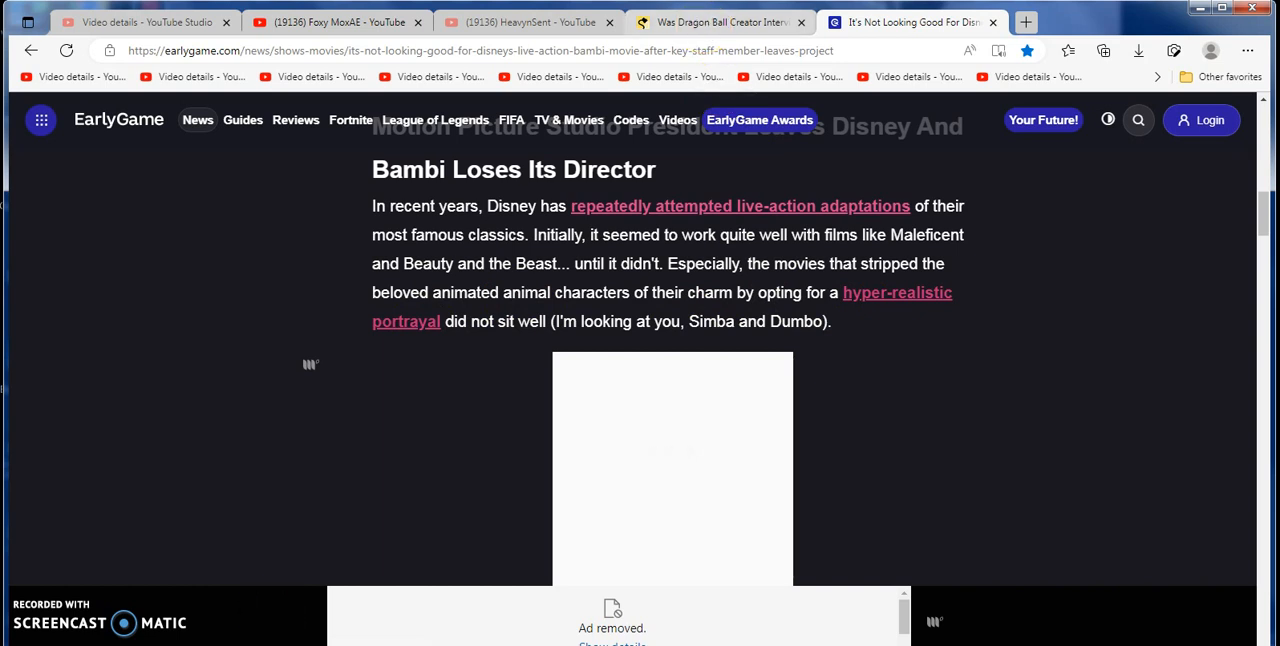
{"action": "key", "text": "ctrl+shift+Tab"}
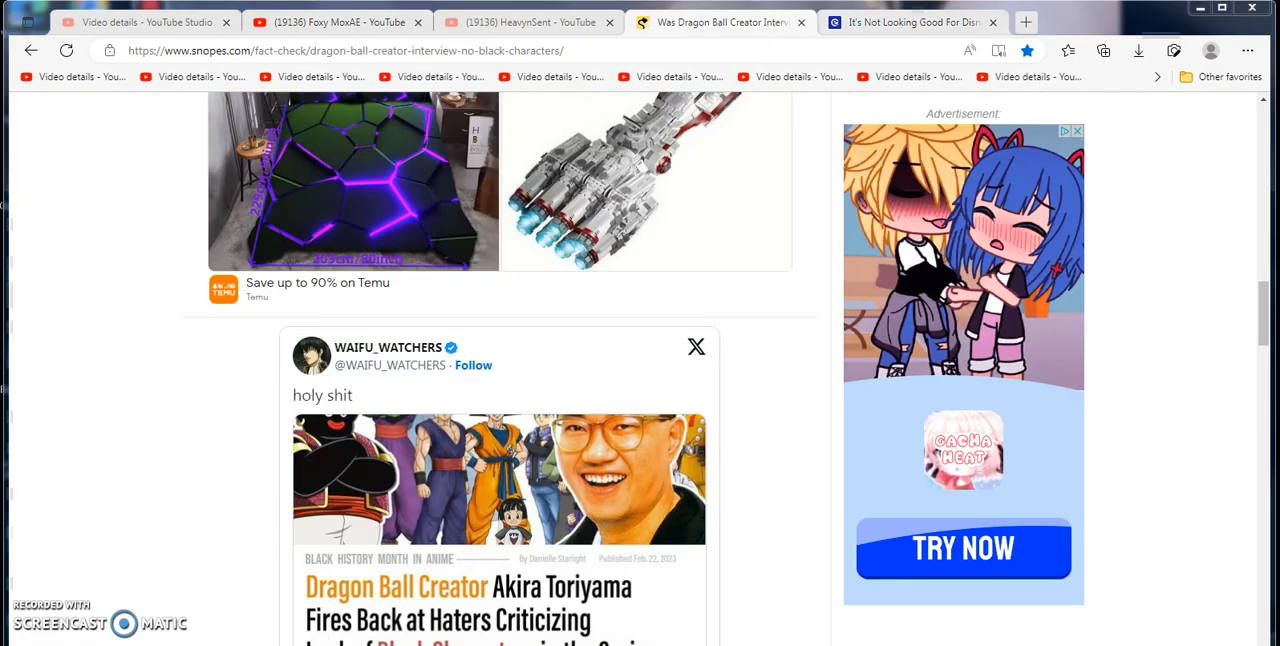